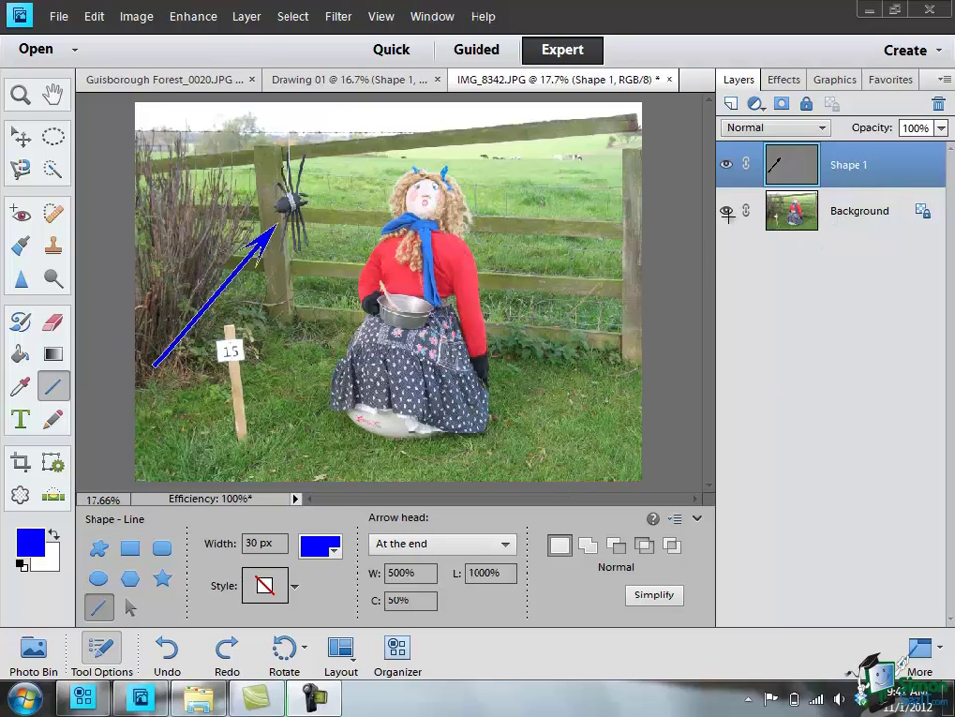
Hide the Background layer and start a Free Transform Shape on the blue arrow.
click(727, 215)
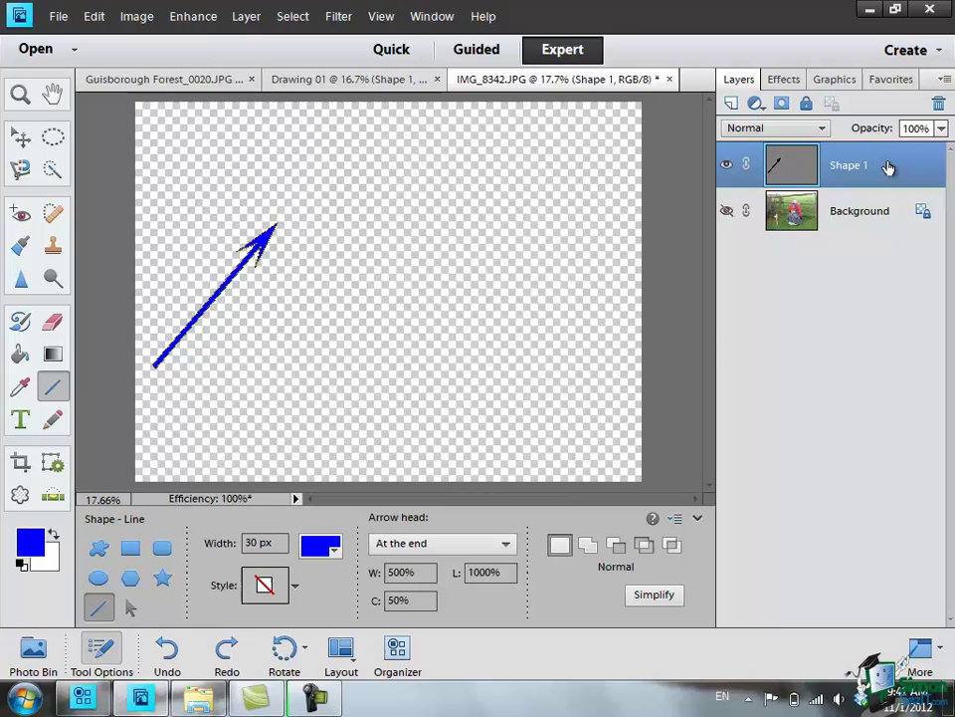
click(134, 20)
mouse_move(139, 58)
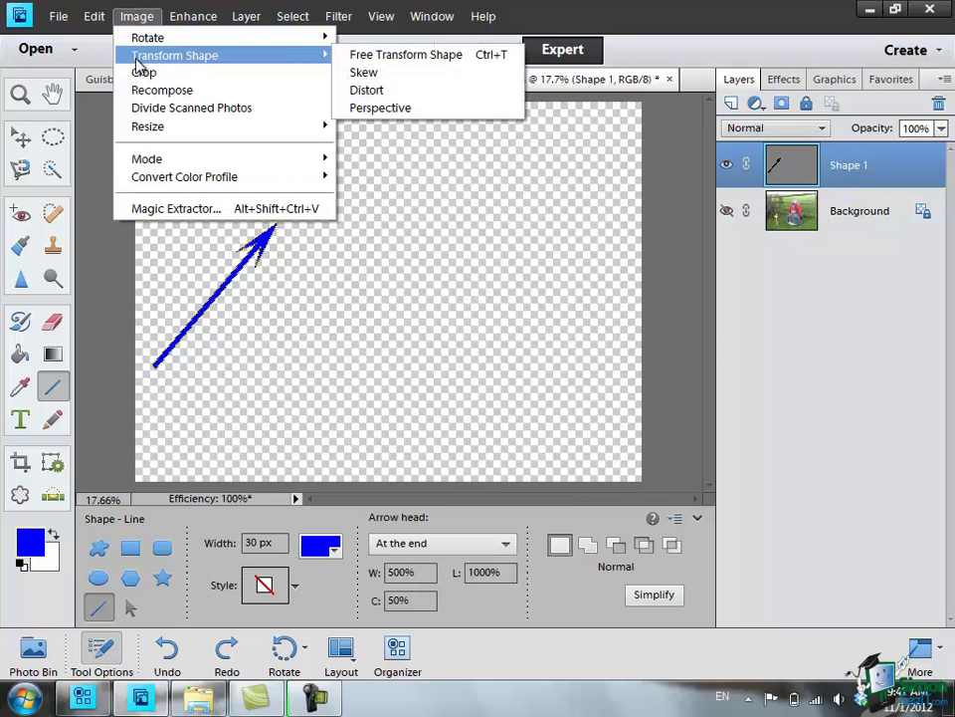
click(470, 61)
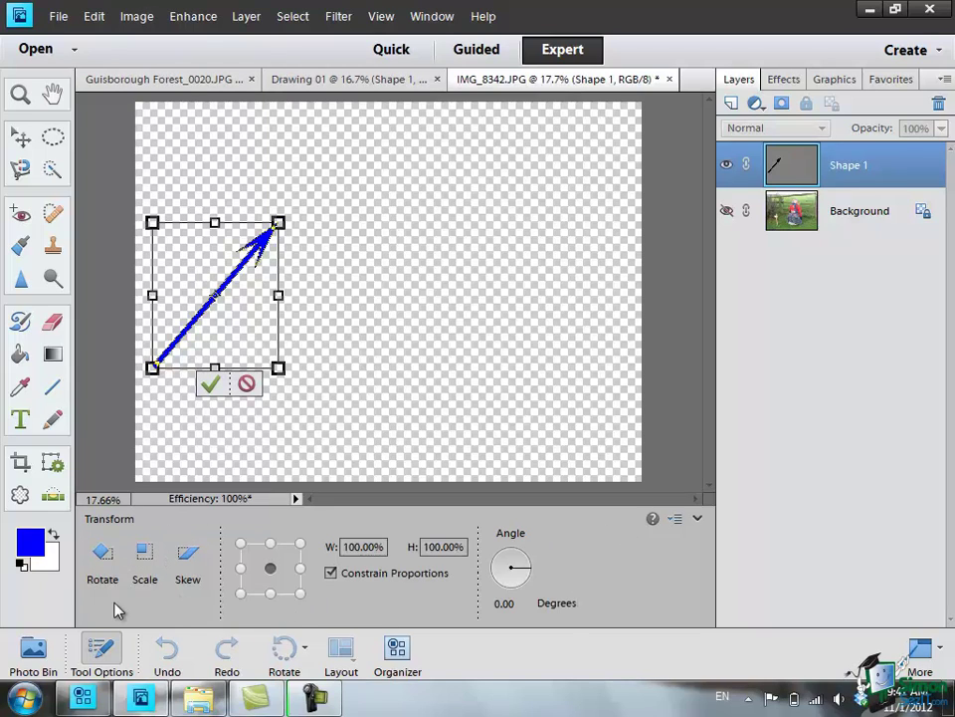
Set the transform mode to Skew with the reference point at the centre.
click(103, 554)
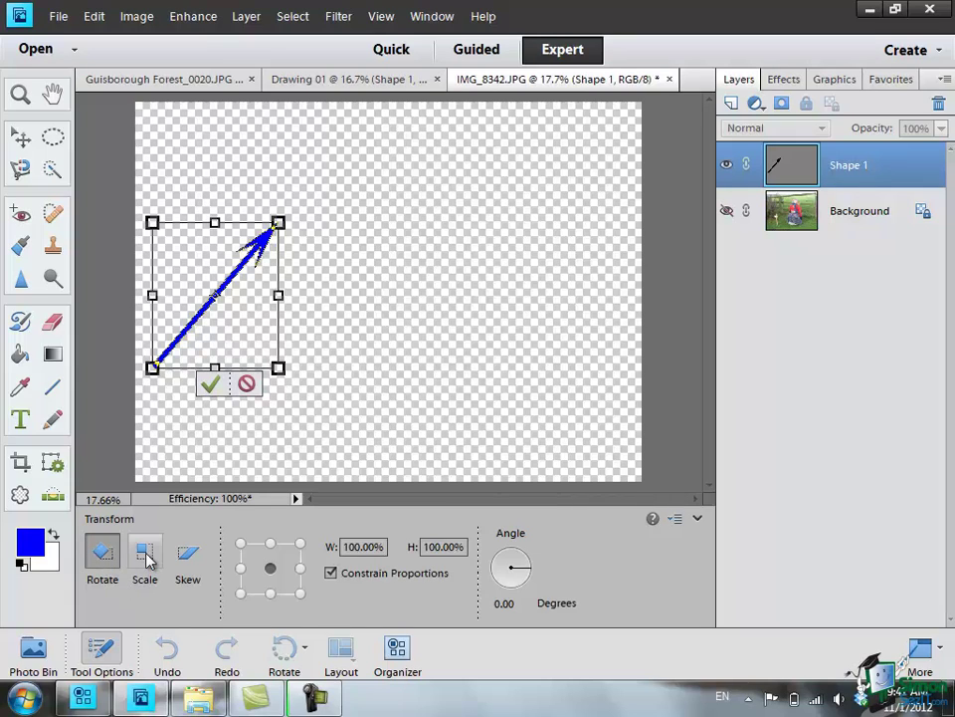
click(145, 555)
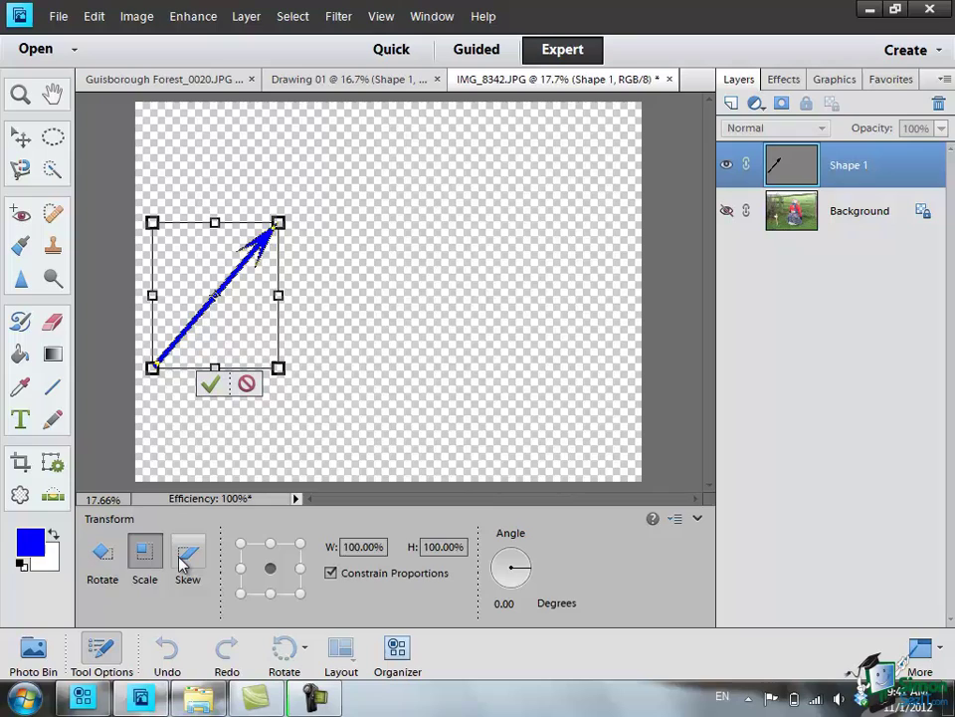
click(185, 555)
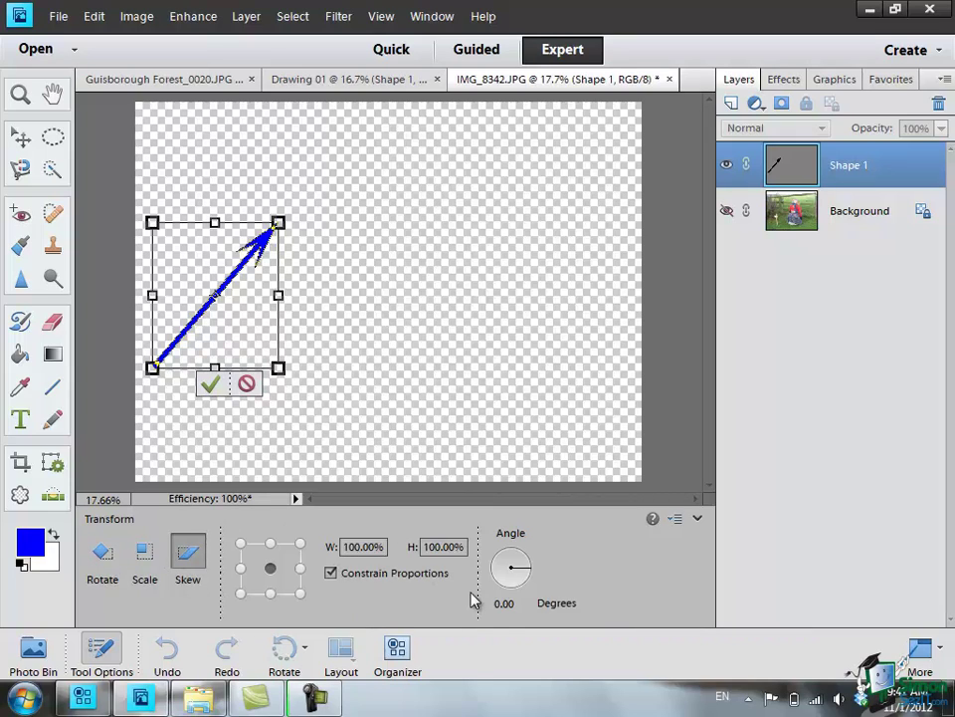
click(241, 545)
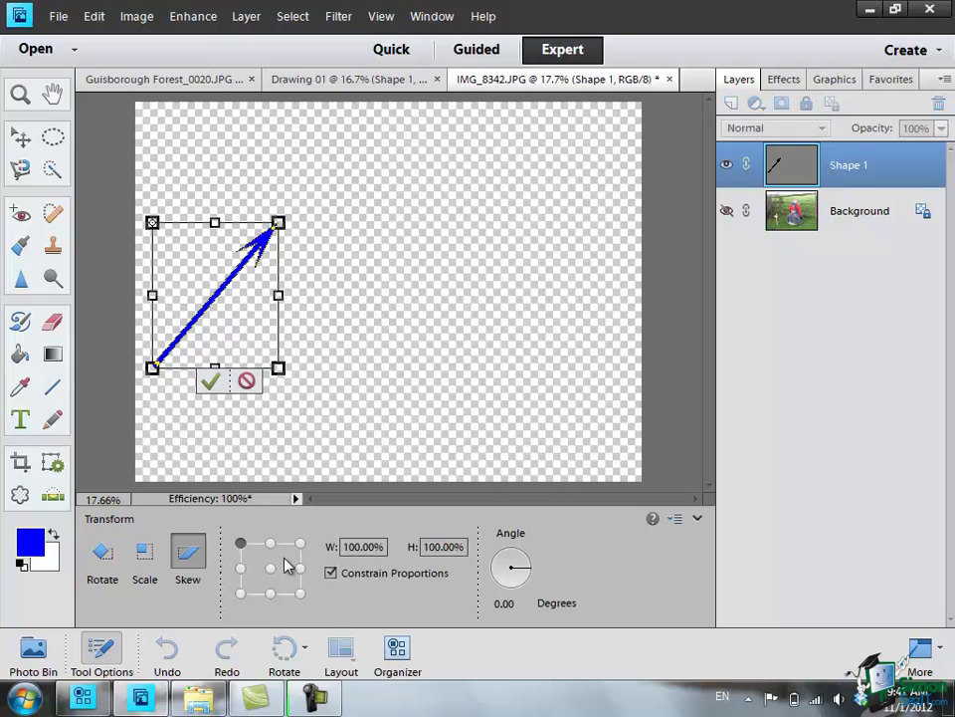
click(271, 543)
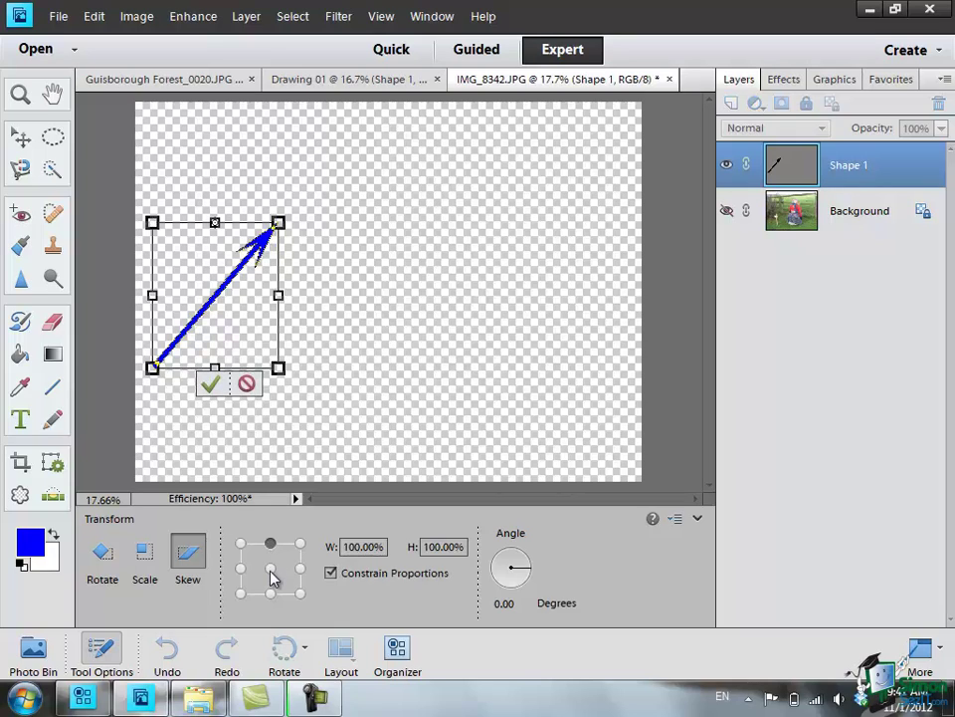
click(270, 571)
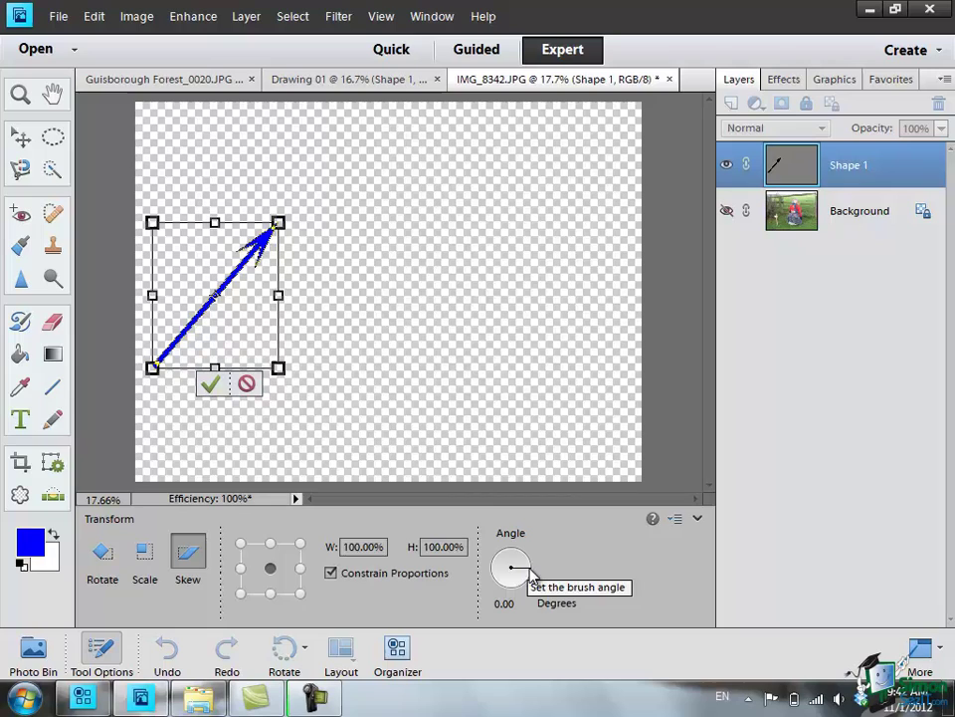
Skew the blue arrow to a 34.00° angle and drag its transform box to the canvas centre.
drag(525, 570, 522, 575)
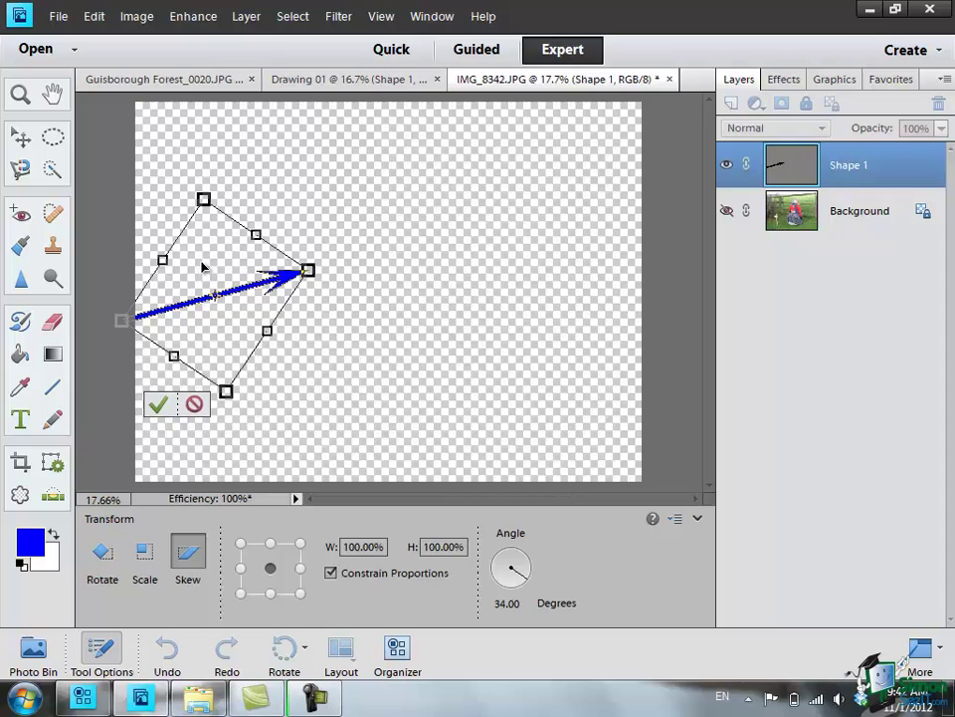
drag(202, 267, 352, 259)
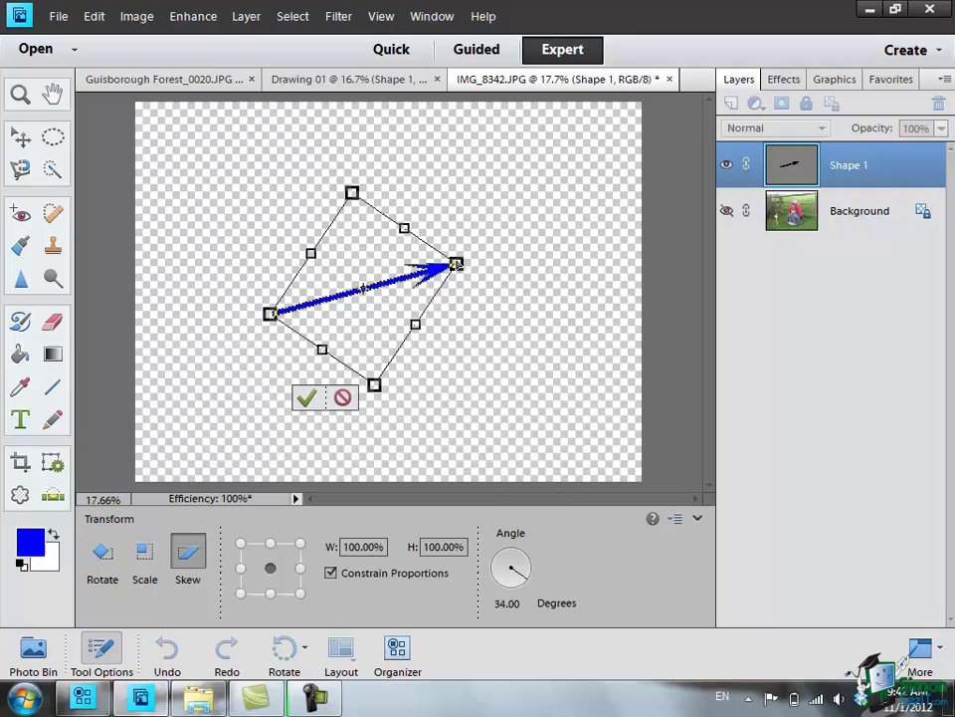
Scale the skewed arrow up to 136.71%, then stretch its left corner in Skew mode.
click(139, 556)
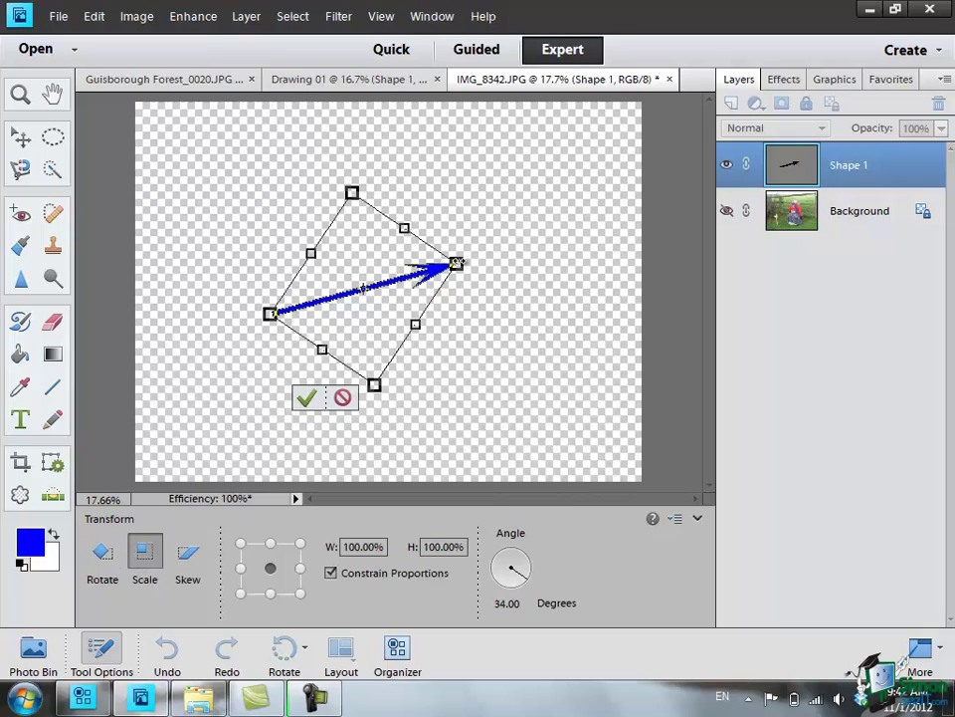
drag(456, 264, 524, 244)
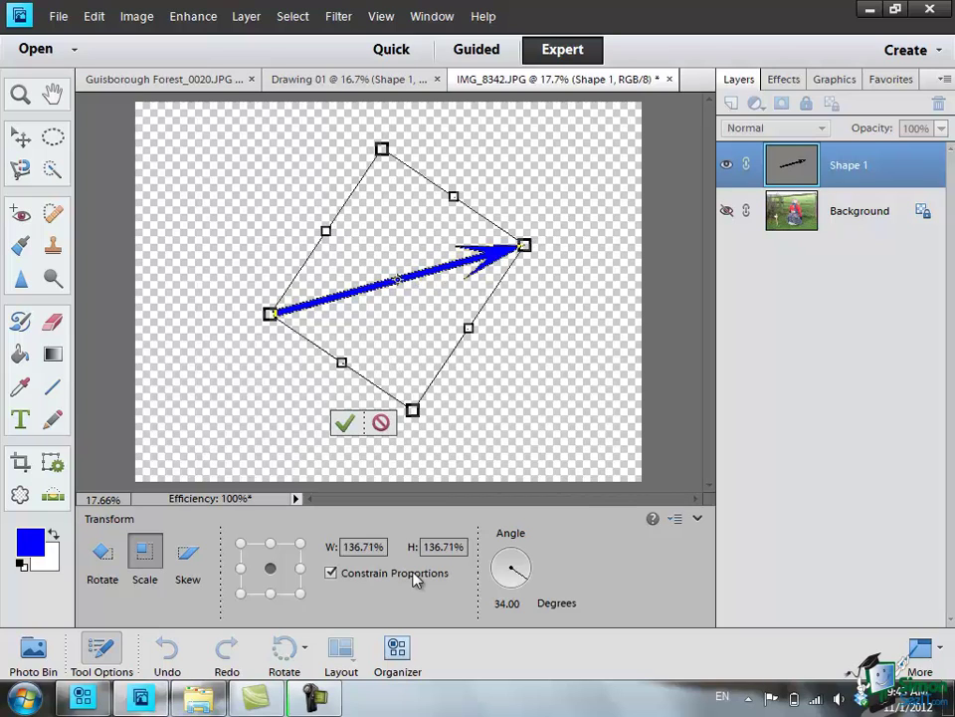
click(190, 563)
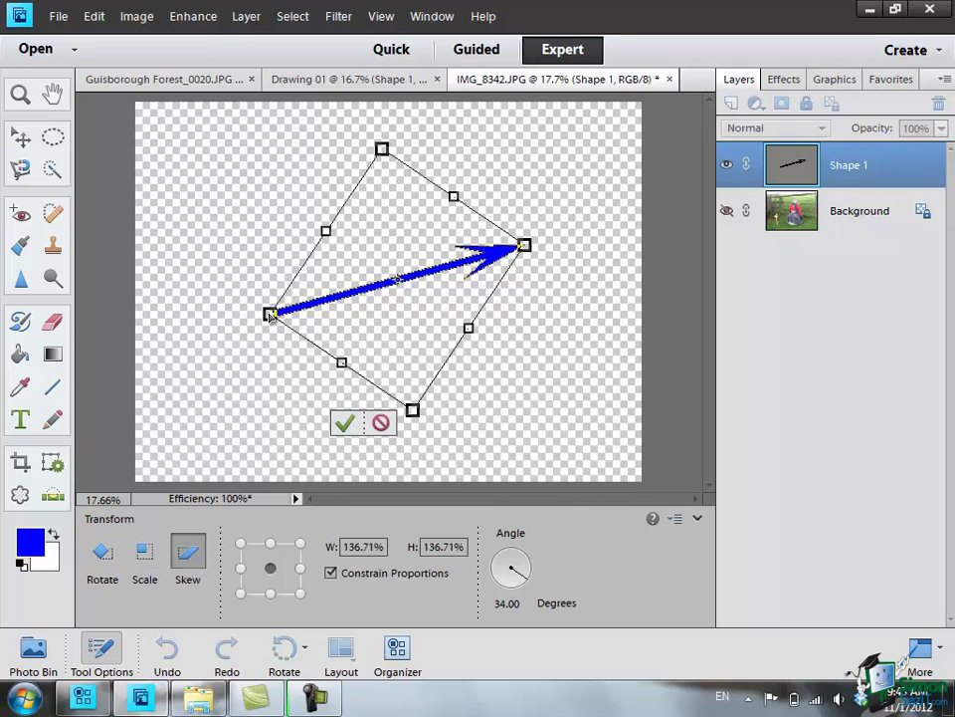
drag(269, 314, 224, 241)
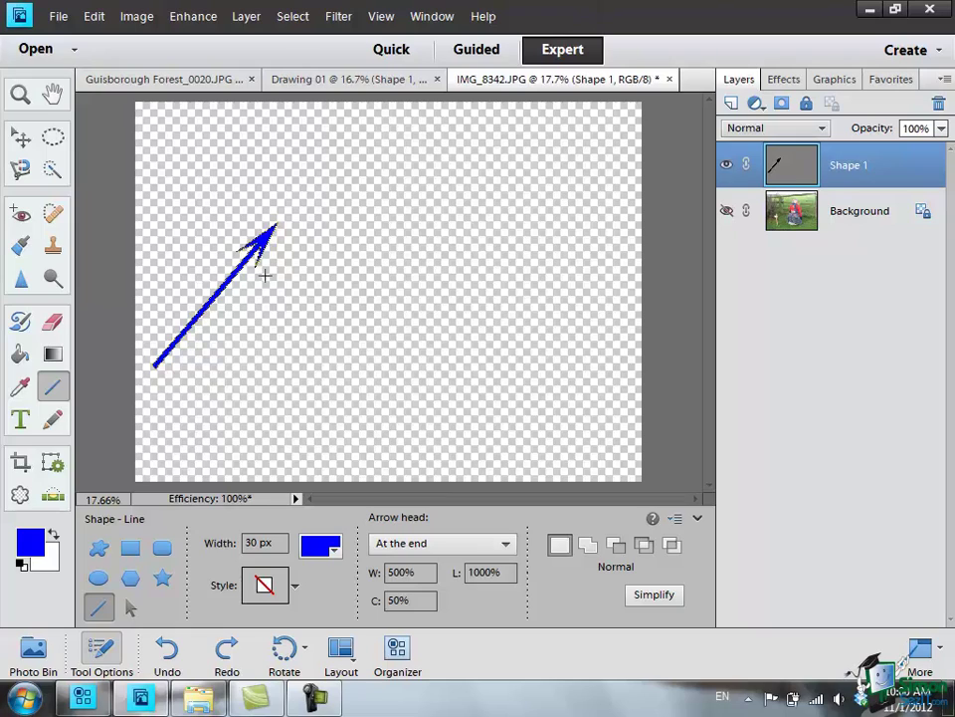
Rotate the blue arrow 90° right using the right-click Free Transform Shape menu.
right_click(259, 244)
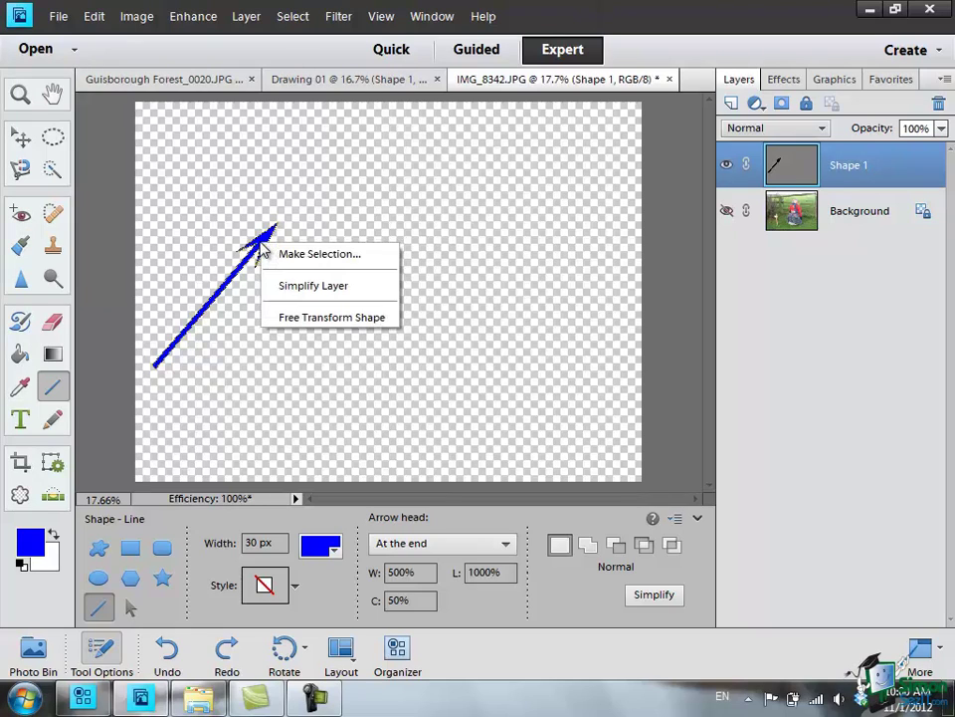
click(305, 319)
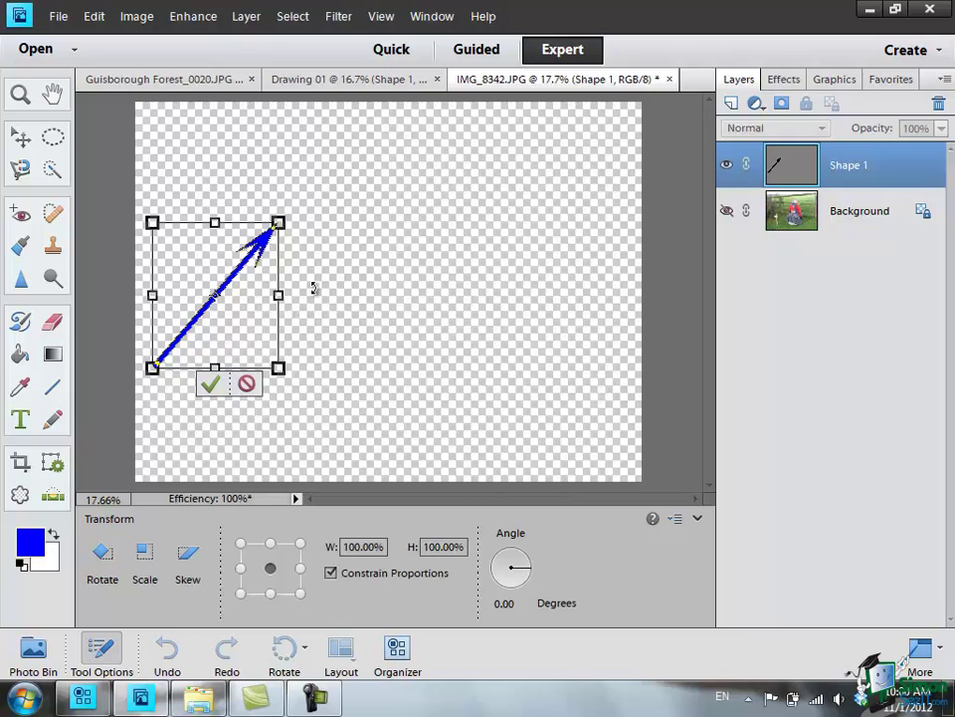
right_click(261, 247)
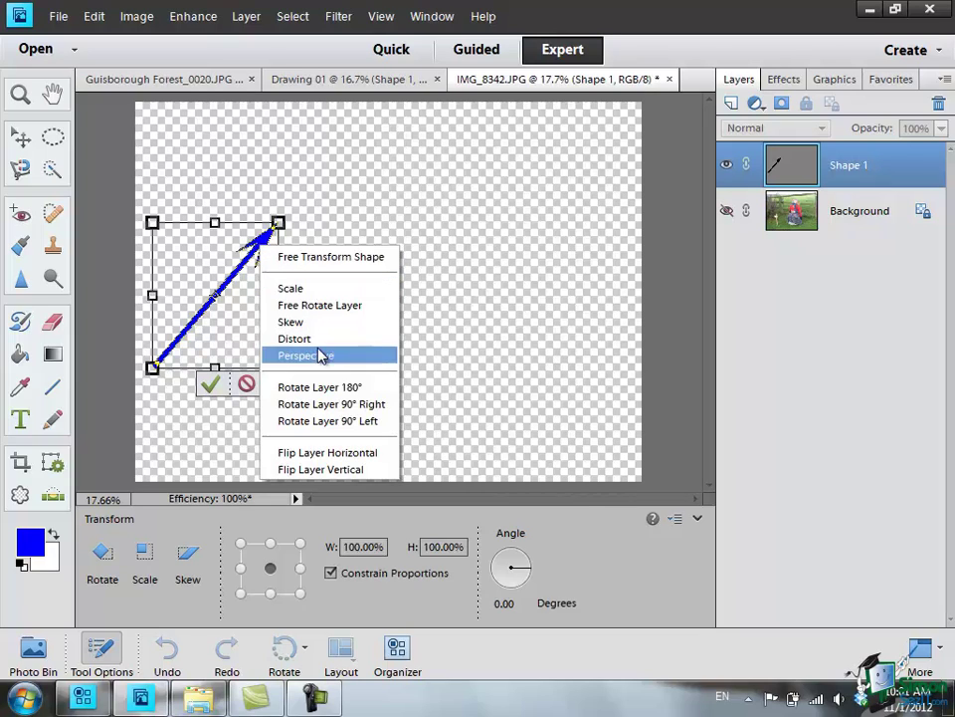
click(335, 404)
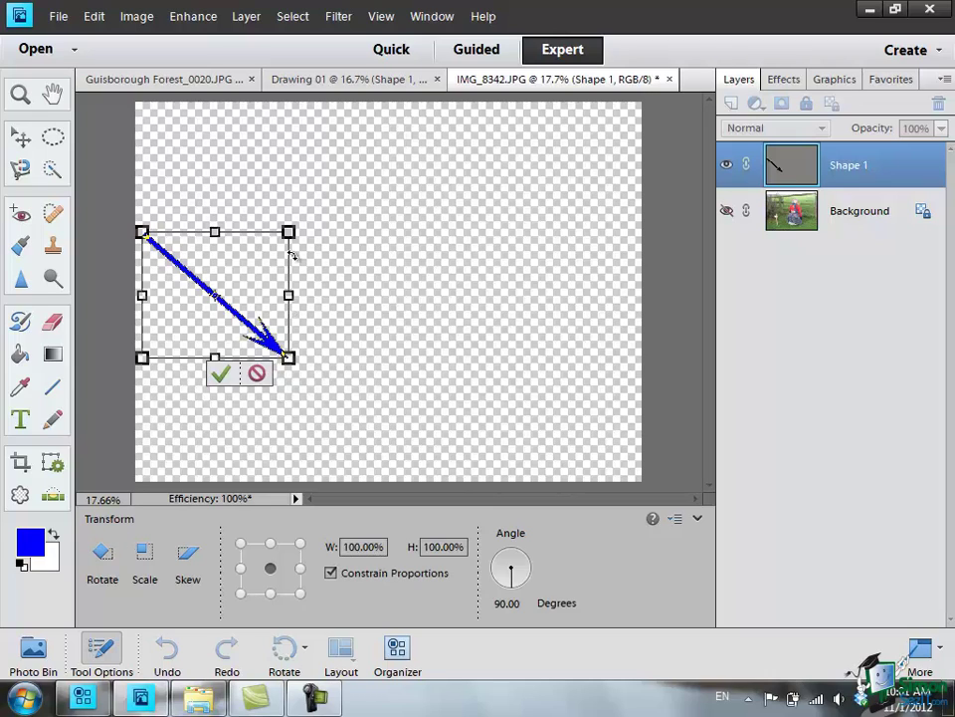
right_click(205, 293)
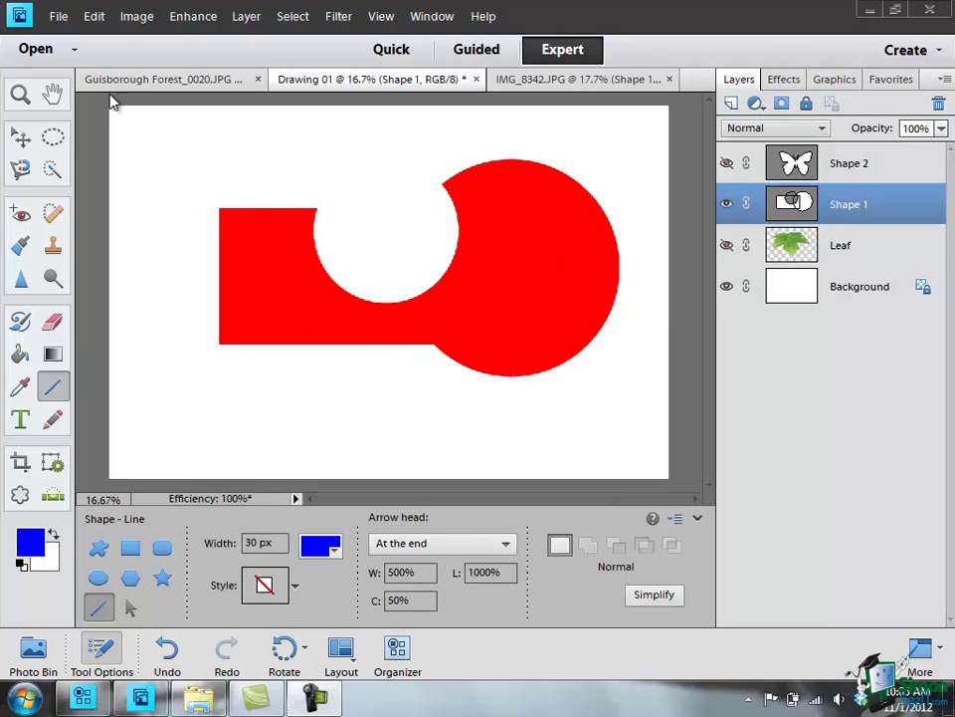
Free-transform the red Shape 1 and commit a rotation of -16°.
click(130, 16)
mouse_move(156, 55)
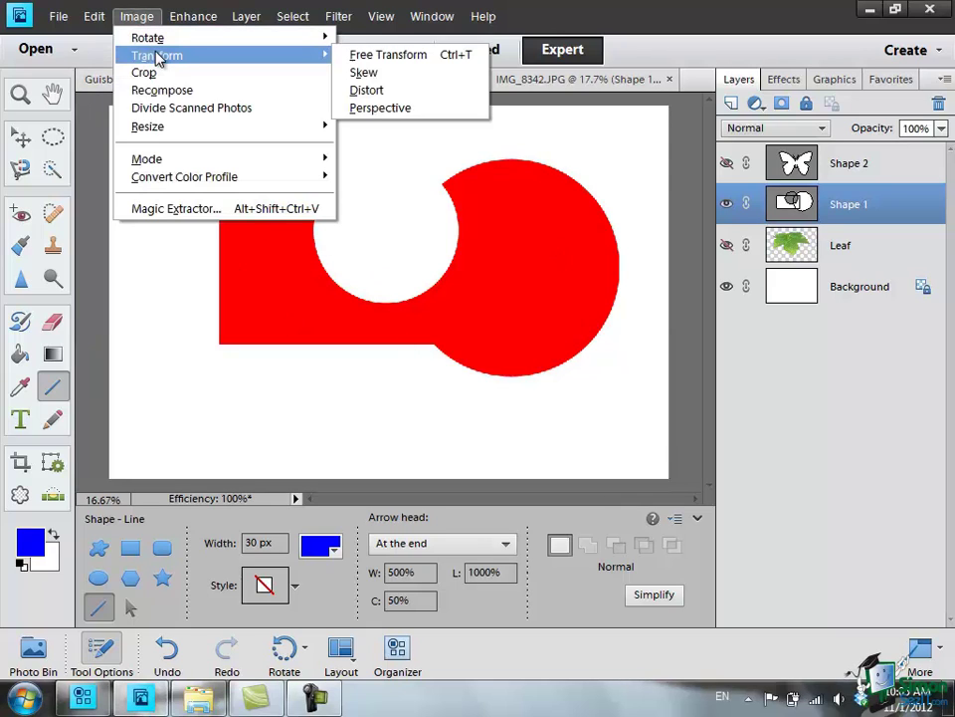
click(398, 55)
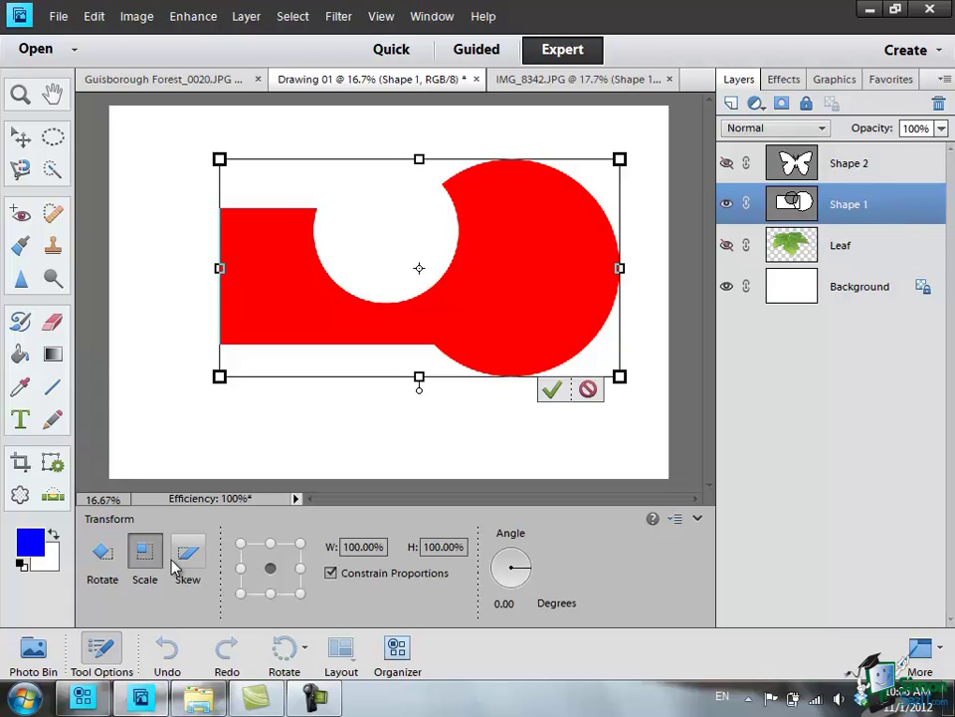
click(104, 558)
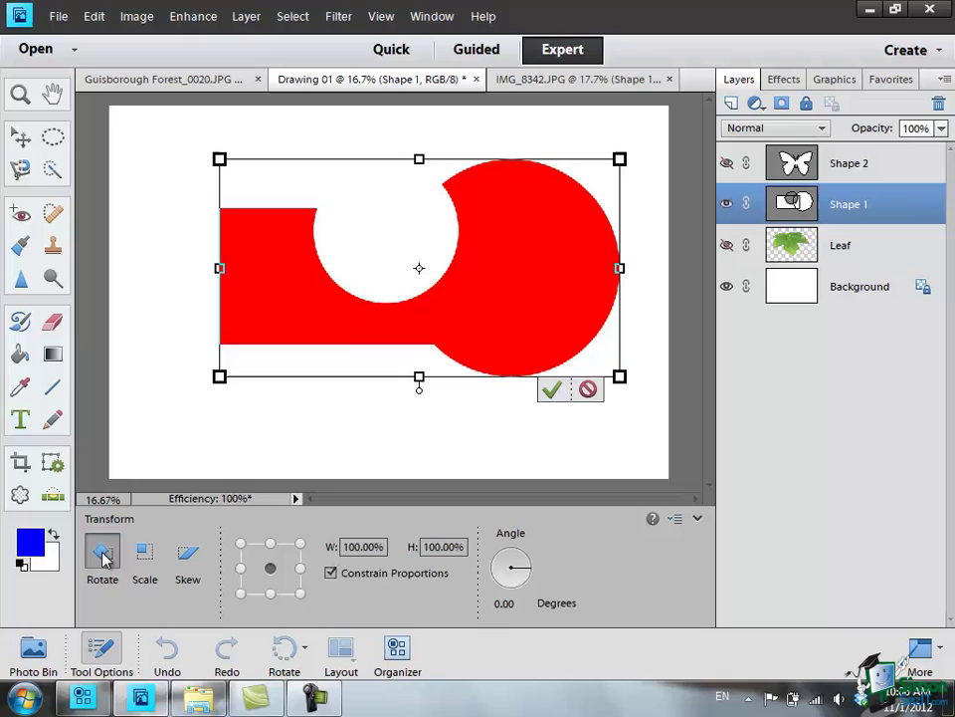
click(529, 573)
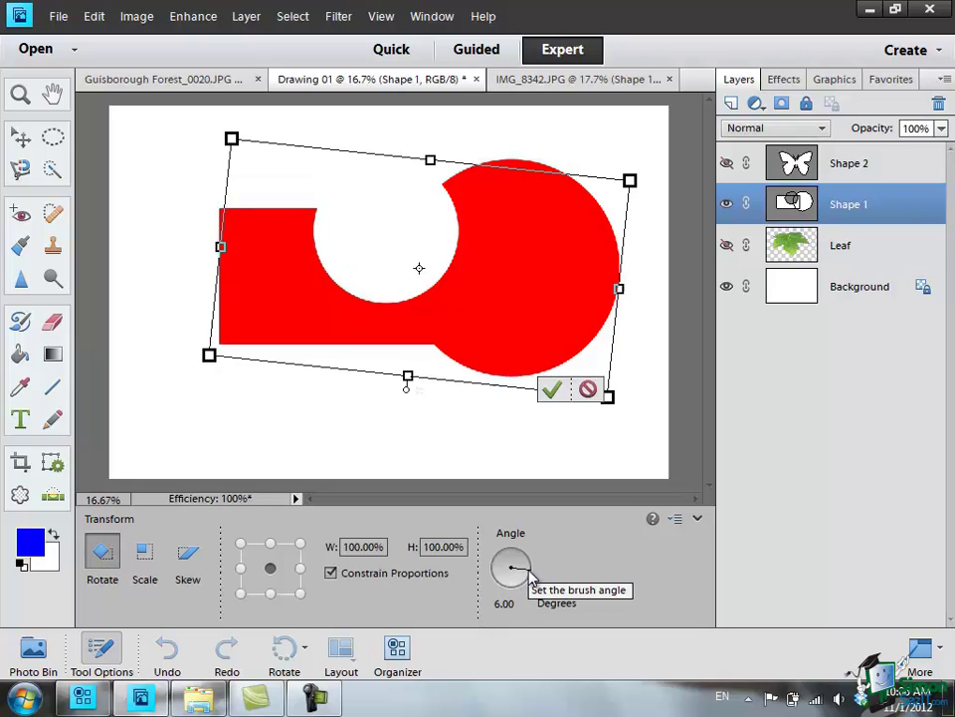
mouse_move(530, 573)
mouse_down()
mouse_move(528, 559)
mouse_move(528, 569)
mouse_up()
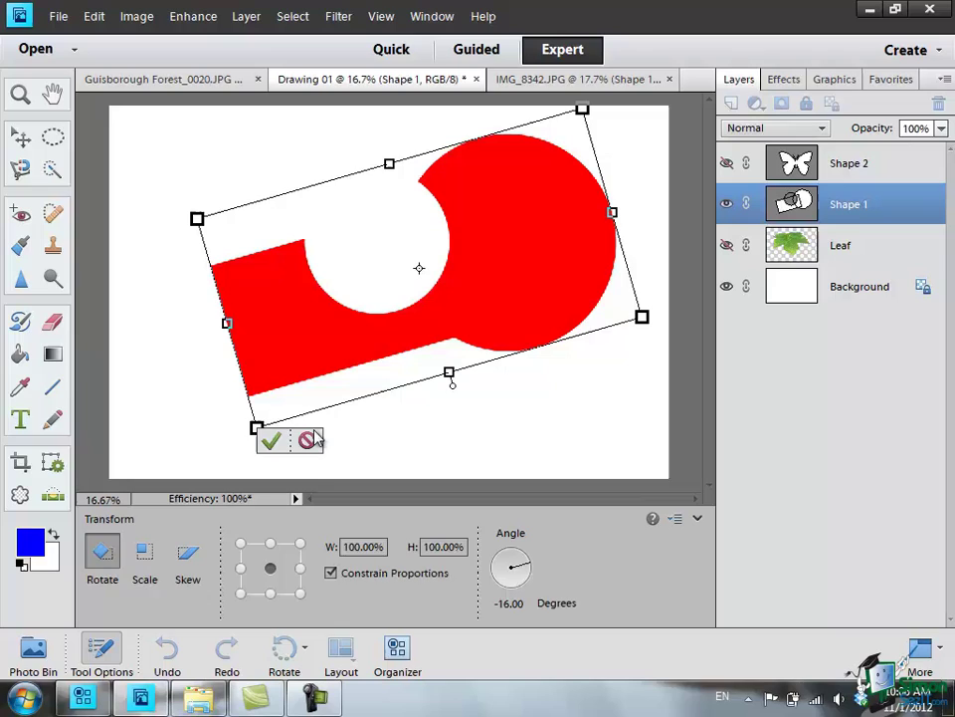
click(272, 444)
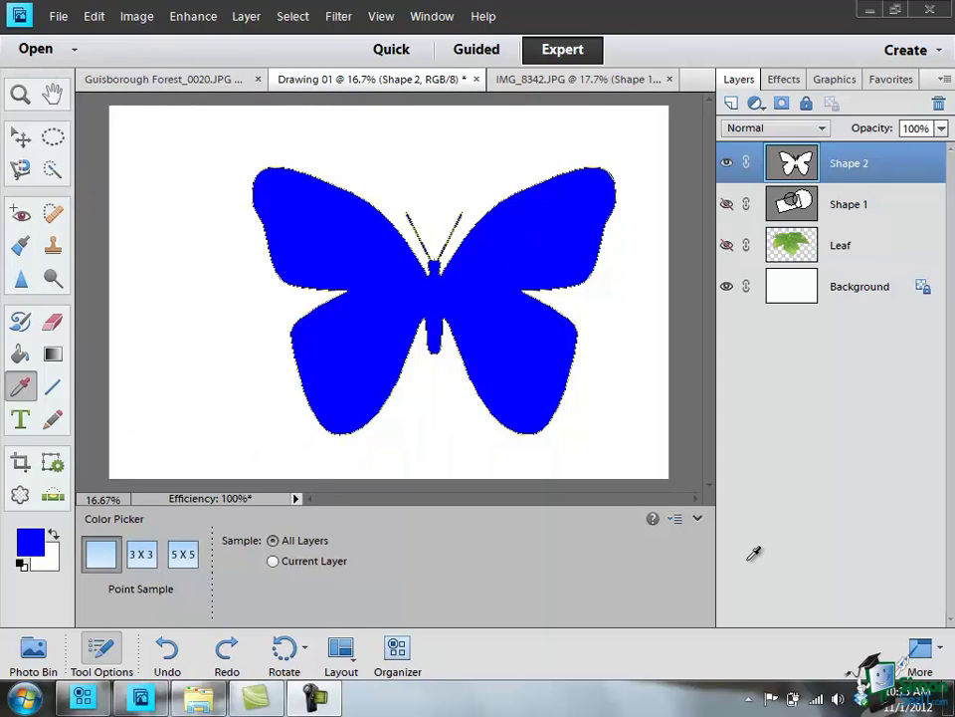
Nudge the blue butterfly up and left with Free Transform Shape and commit the move.
click(136, 16)
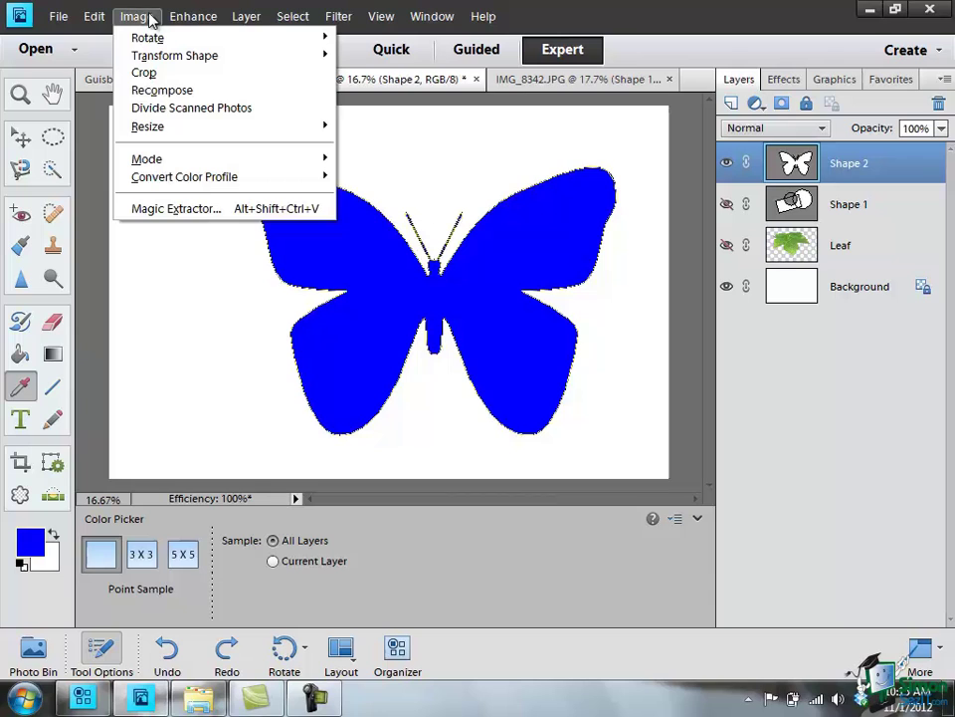
mouse_move(170, 56)
click(422, 58)
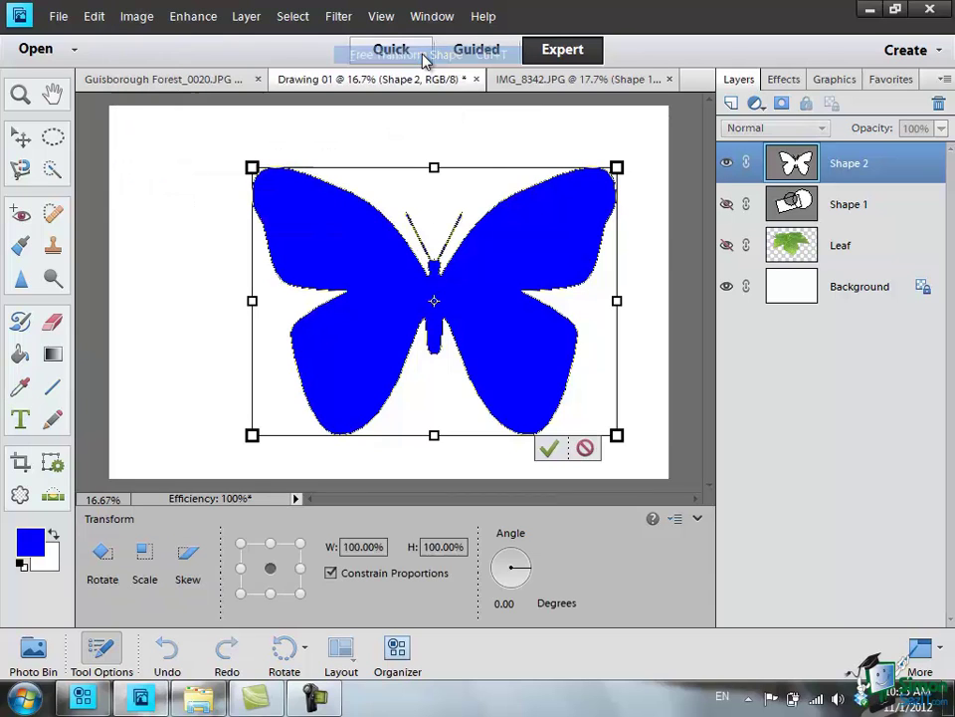
drag(478, 297, 449, 295)
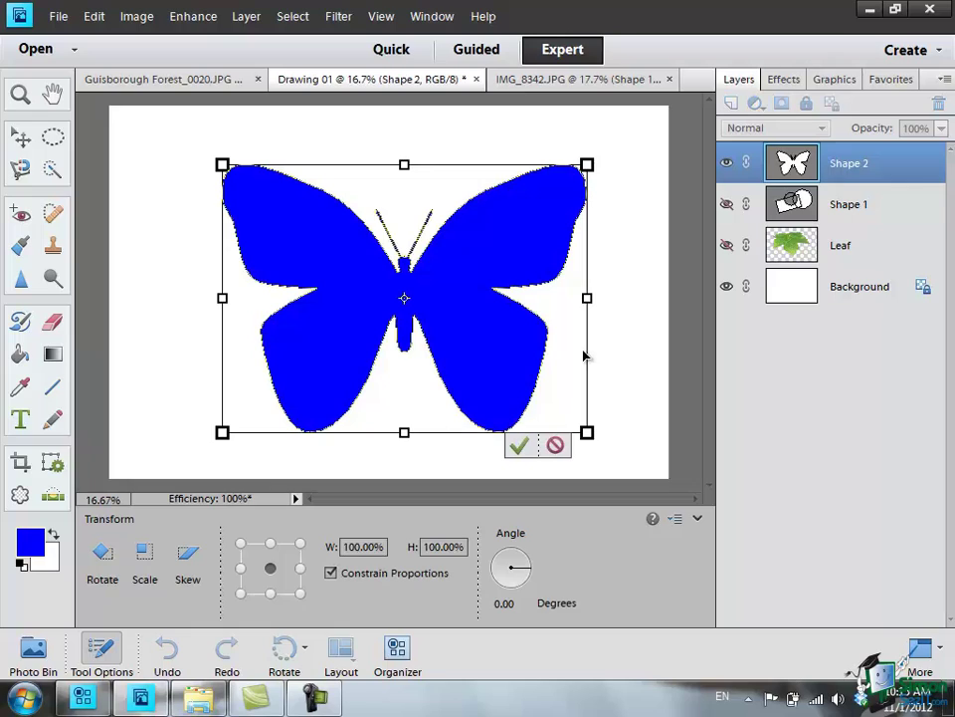
click(530, 447)
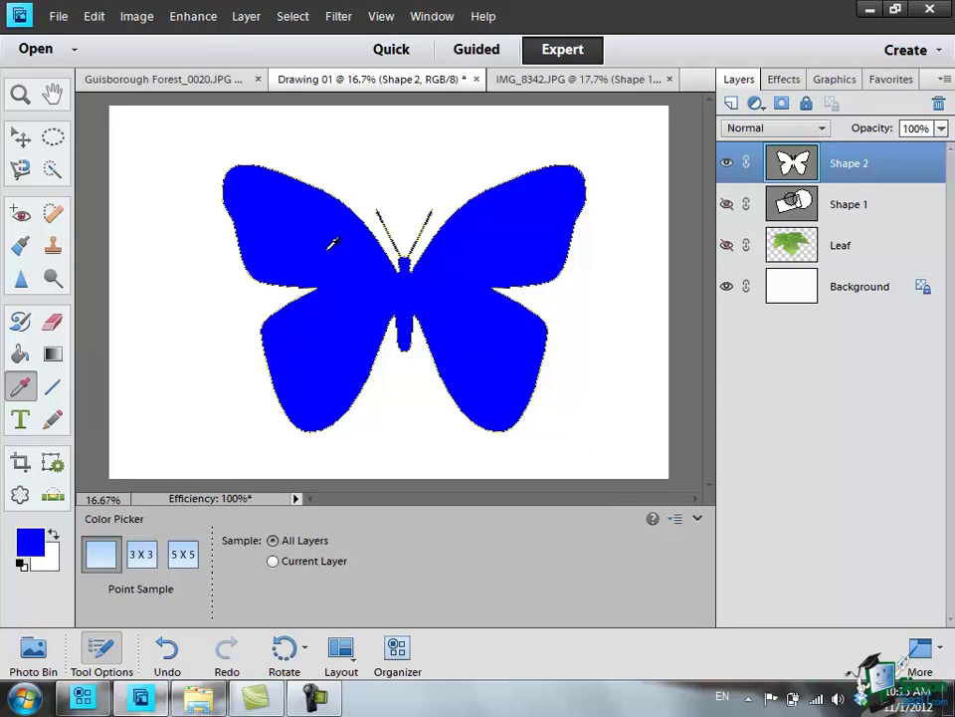
Set the foreground colour to a dark teal green, hex 39917d.
click(52, 94)
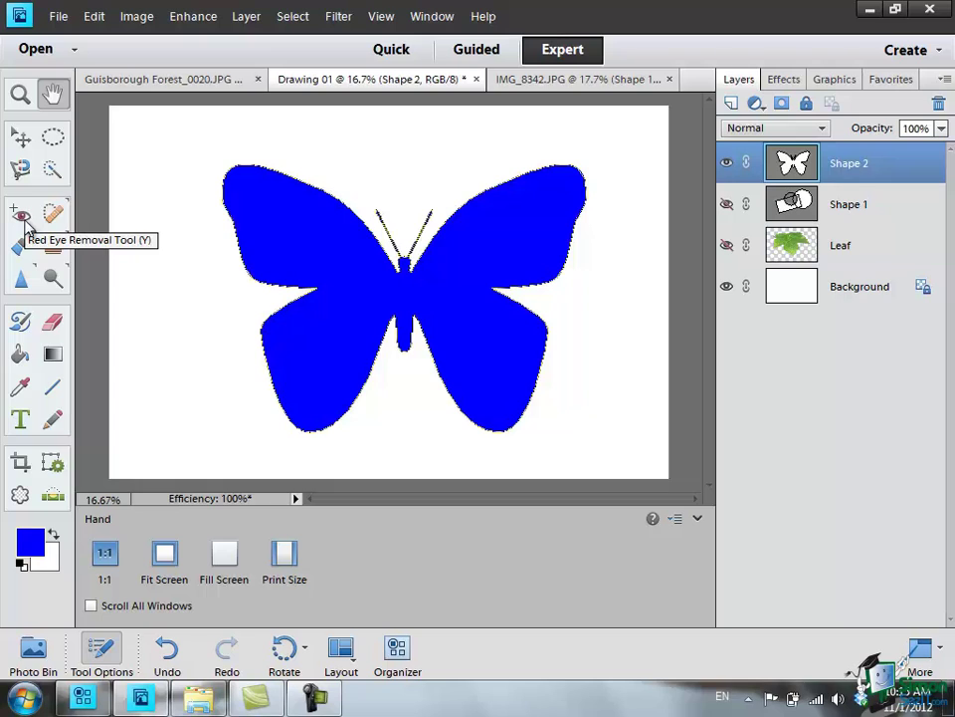
click(37, 545)
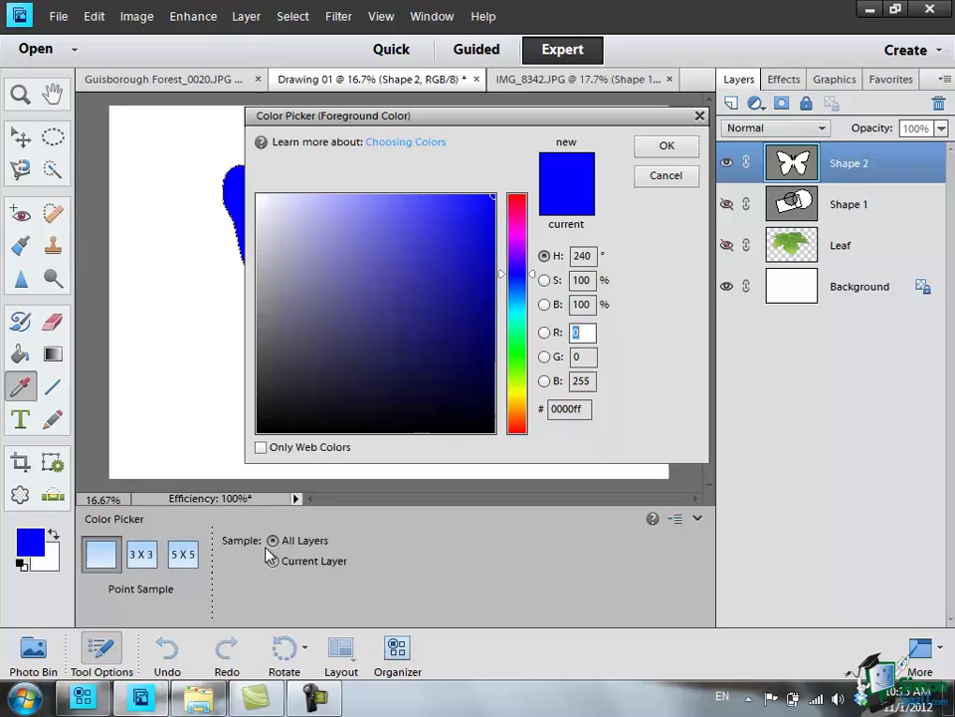
click(516, 321)
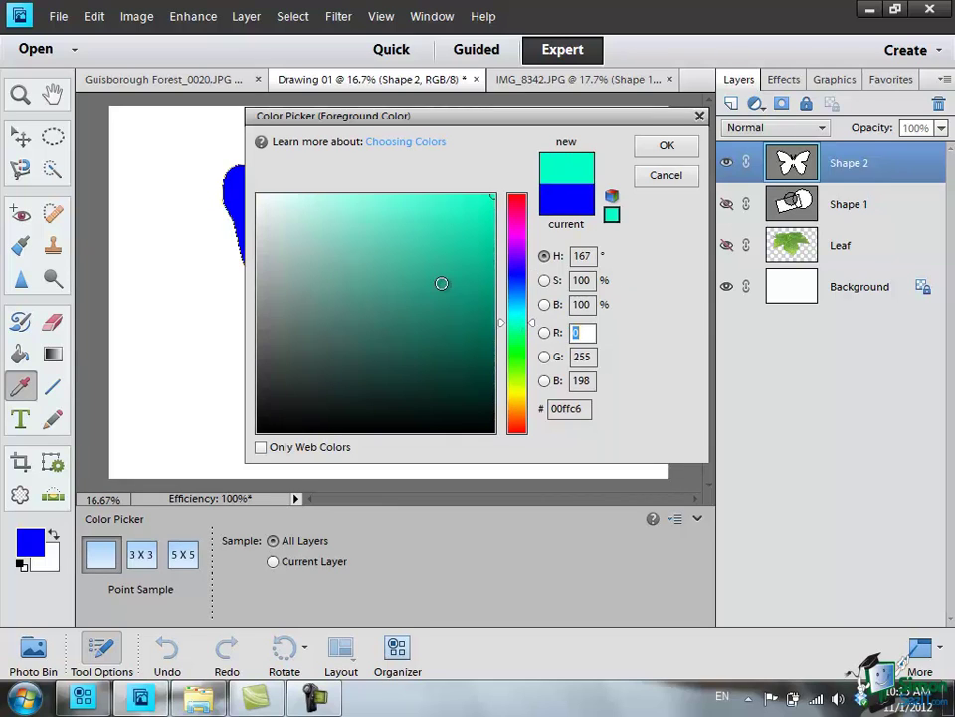
click(401, 297)
click(668, 149)
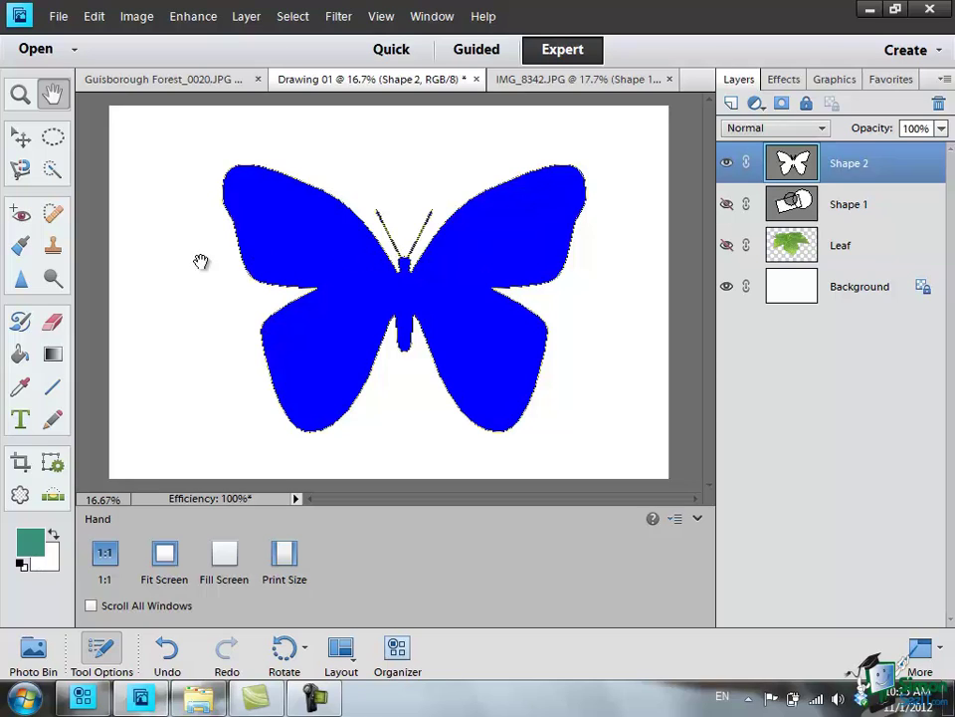
Fill the blue butterfly with the teal foreground colour using the Paint Bucket tool.
click(20, 357)
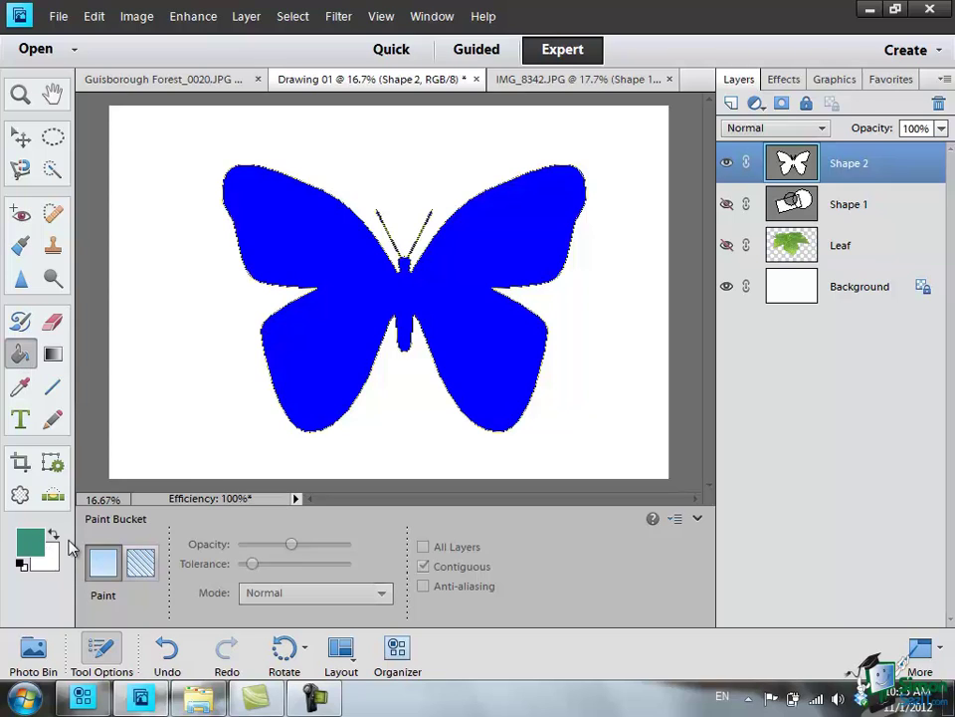
click(351, 306)
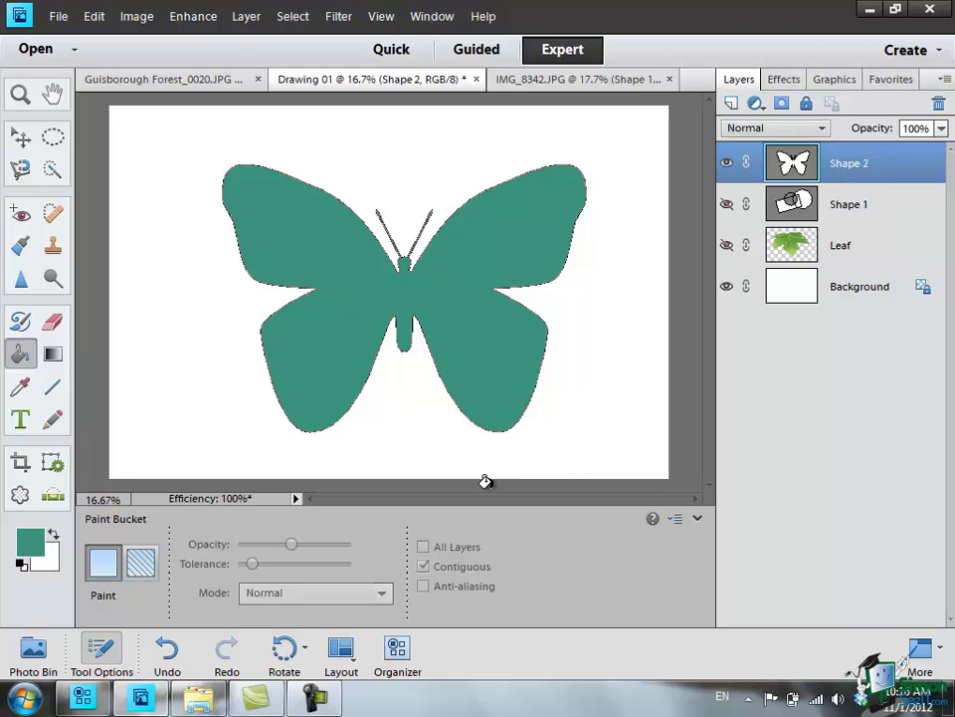
key(h)
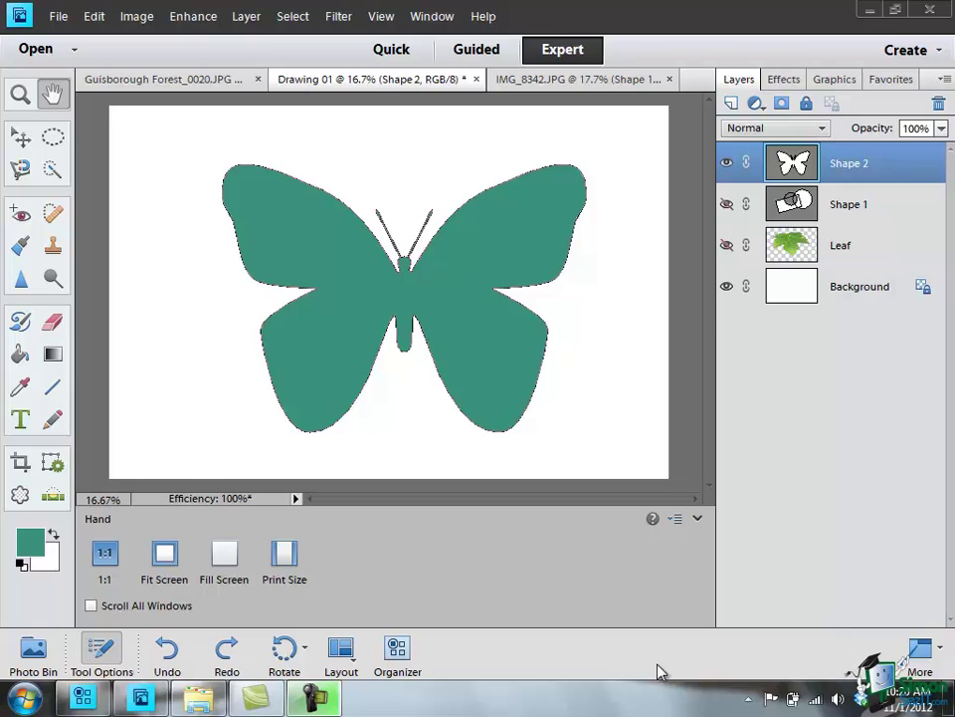
Open Edit > Fill Layer and set its Use content to Pattern.
click(93, 17)
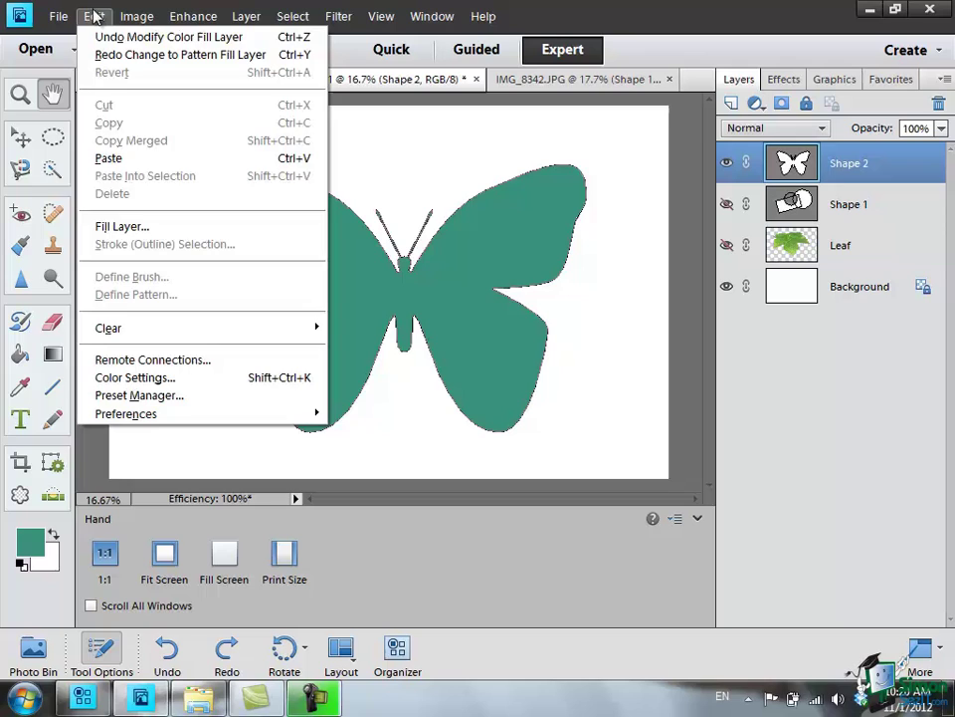
click(136, 229)
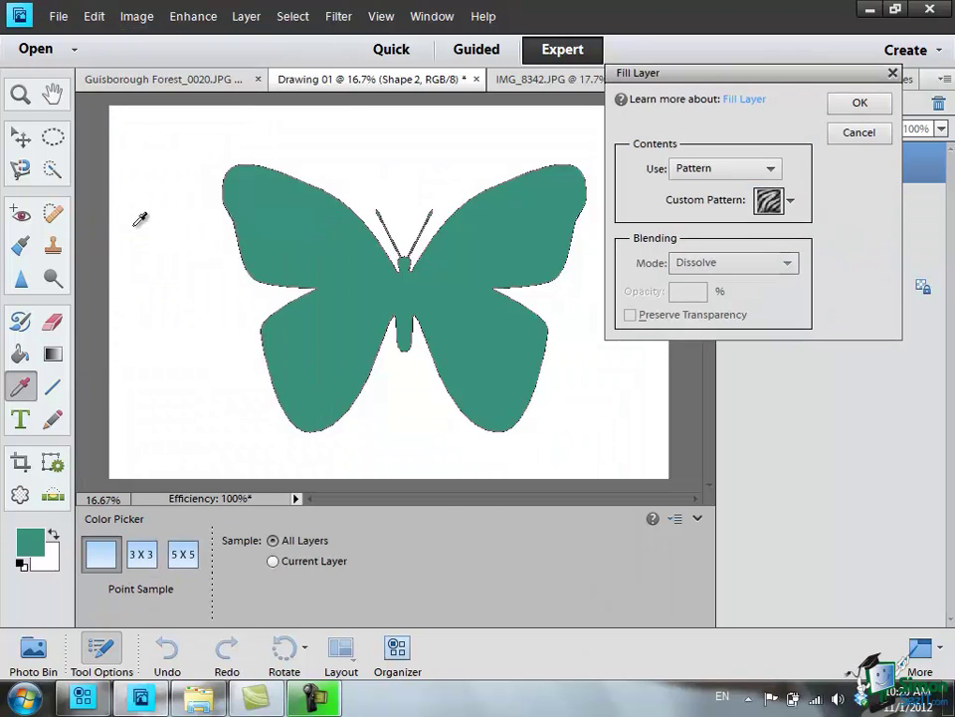
drag(749, 79, 776, 255)
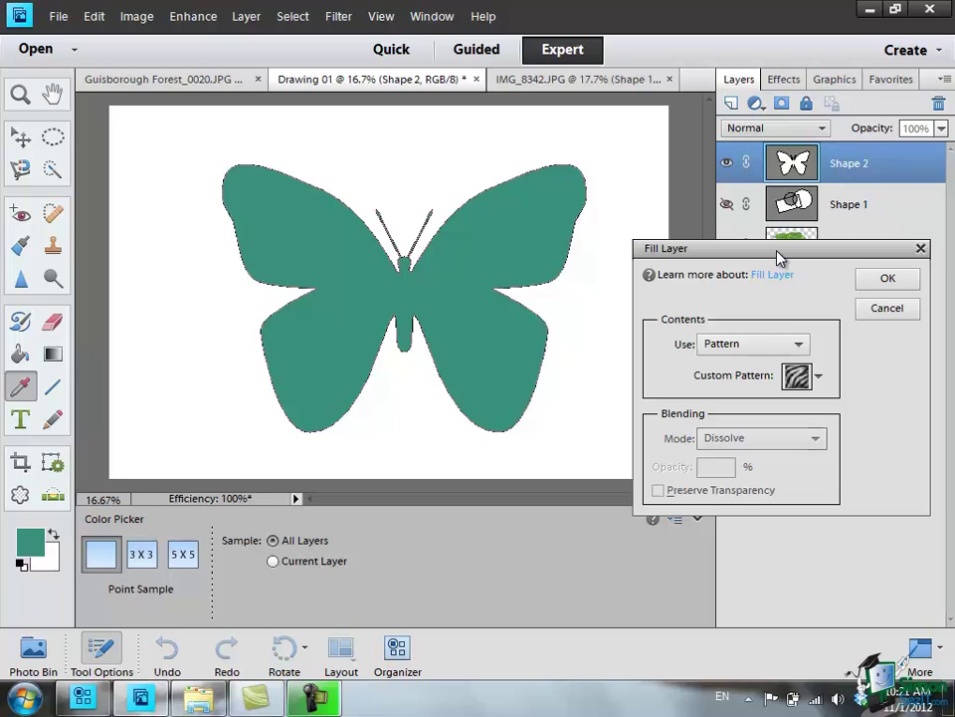
click(802, 347)
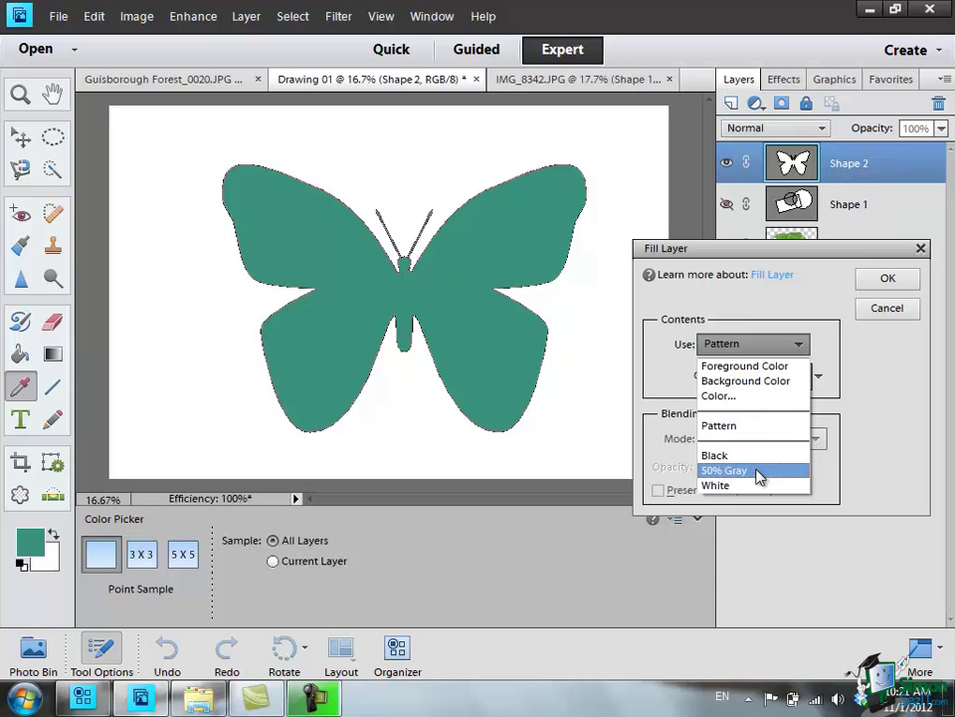
click(742, 426)
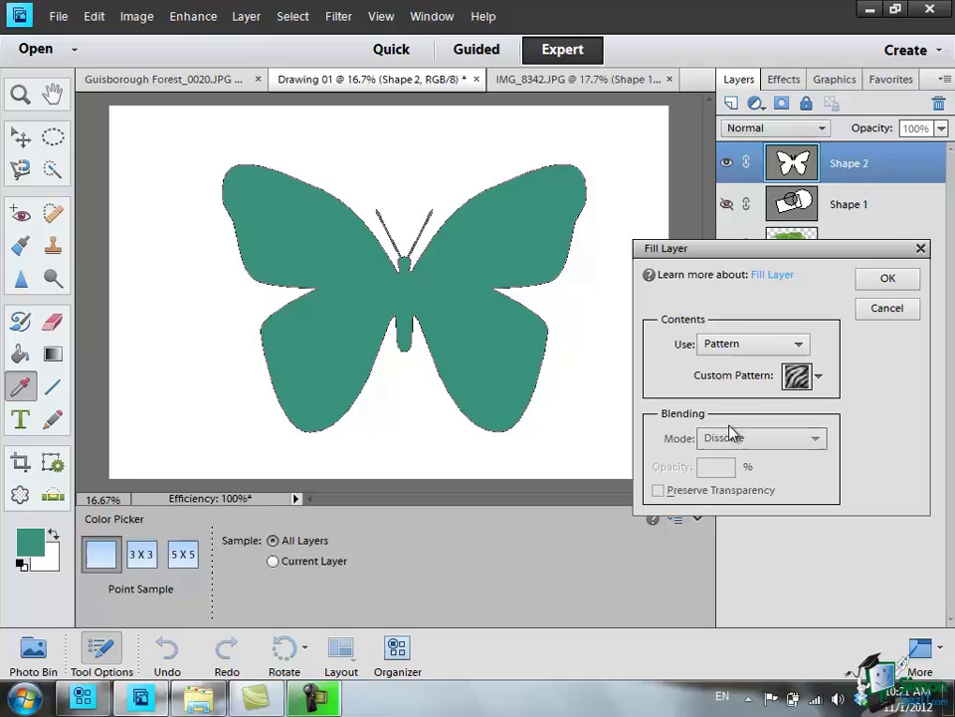
Choose the Crystals pattern from the Patterns 2 library as the custom pattern.
click(818, 379)
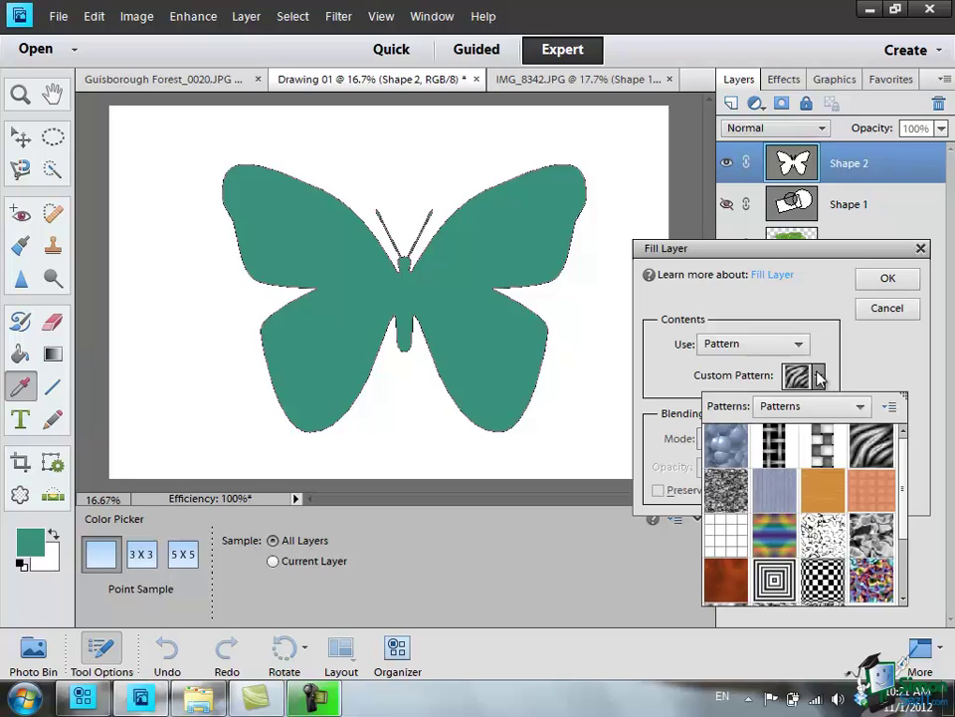
click(861, 407)
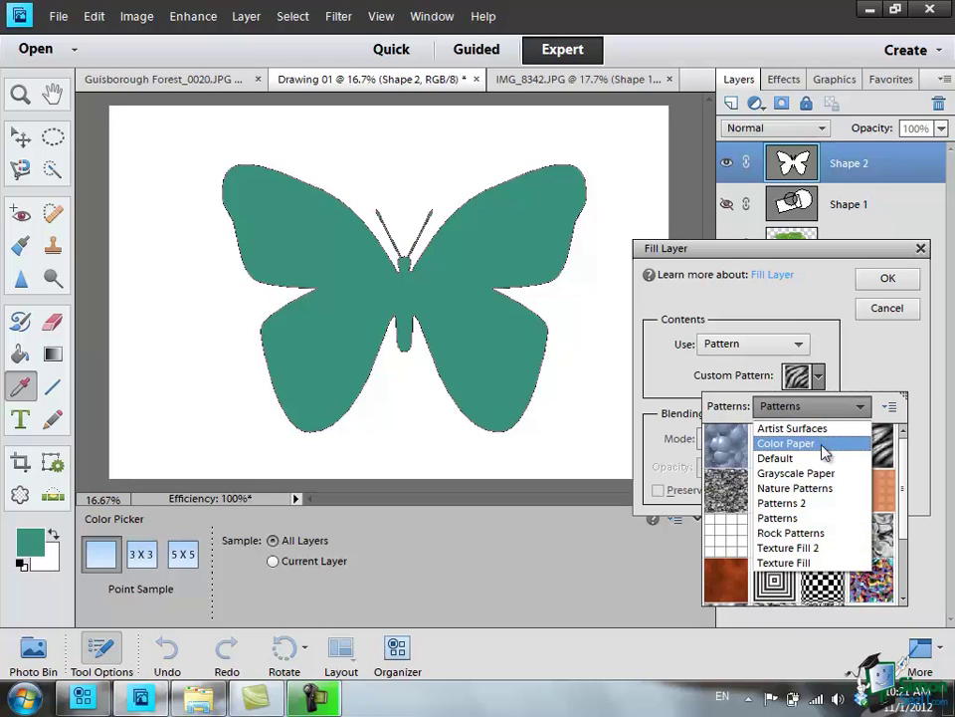
click(804, 507)
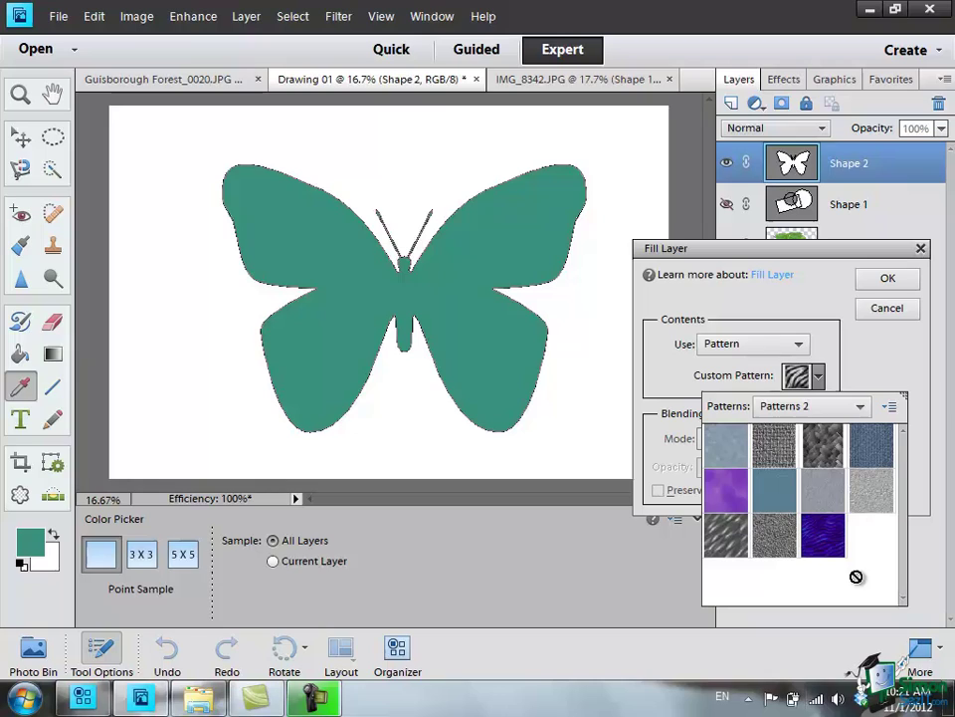
click(819, 453)
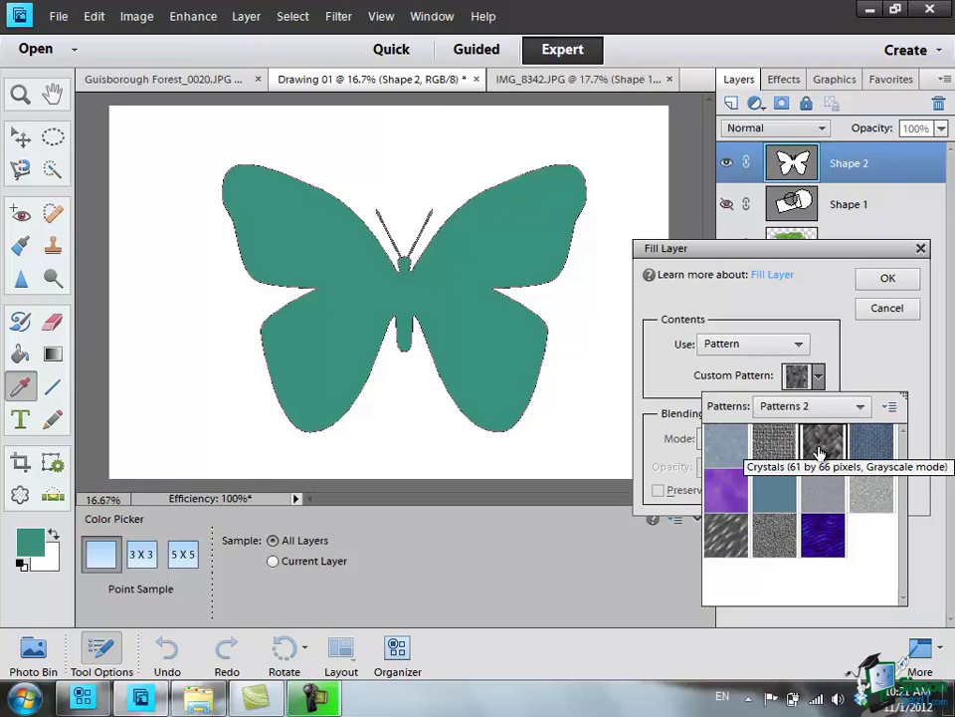
double_click(819, 453)
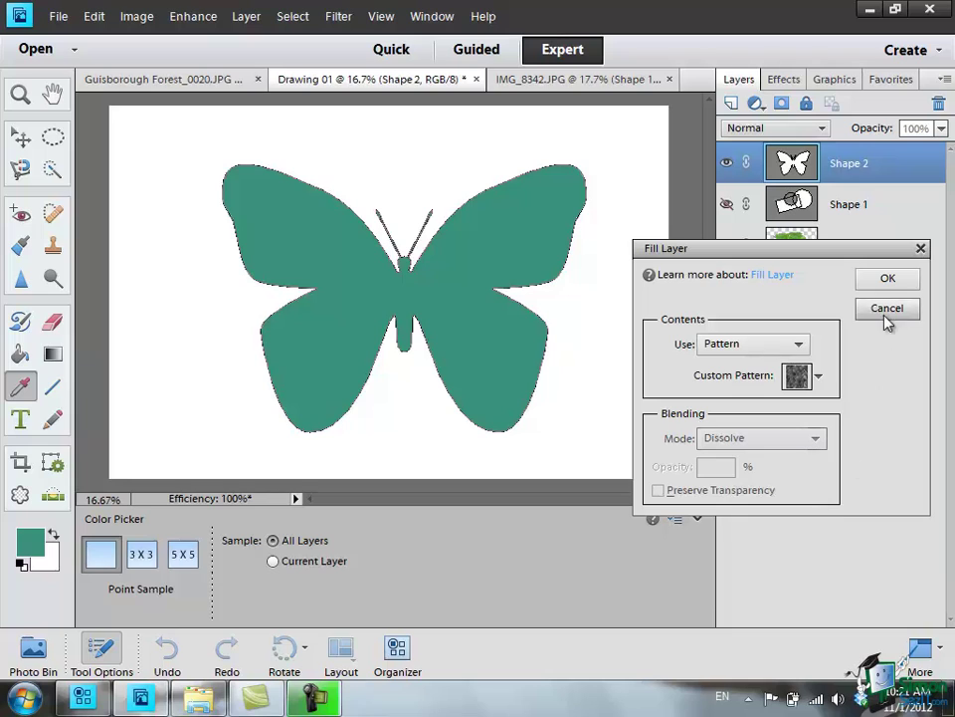
Confirm the Fill Layer dialog to apply the Crystals pattern to the butterfly layer.
click(892, 283)
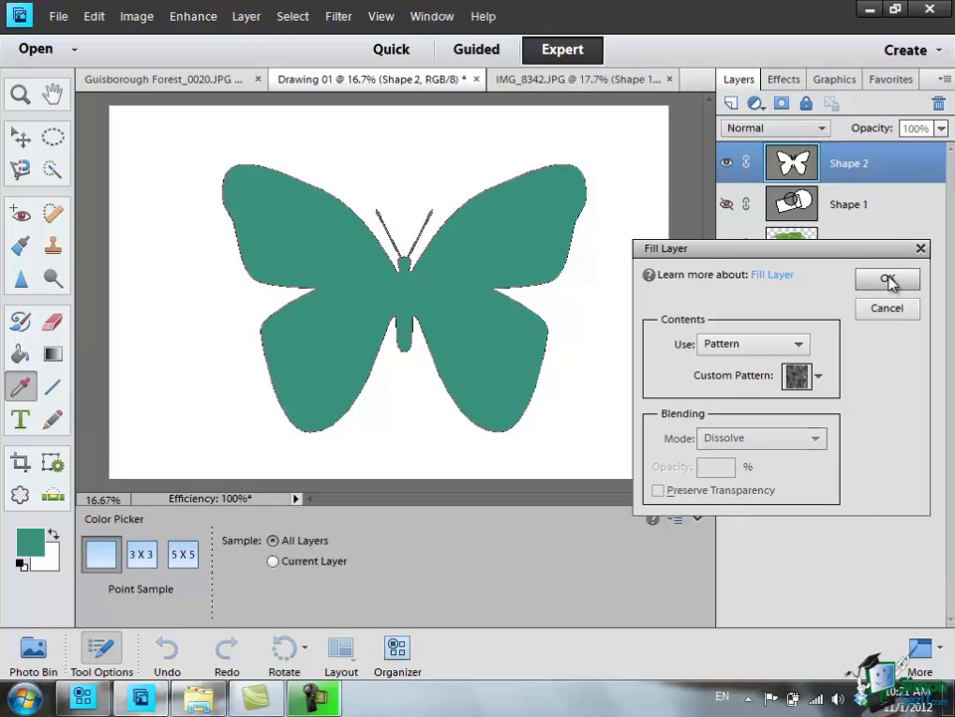